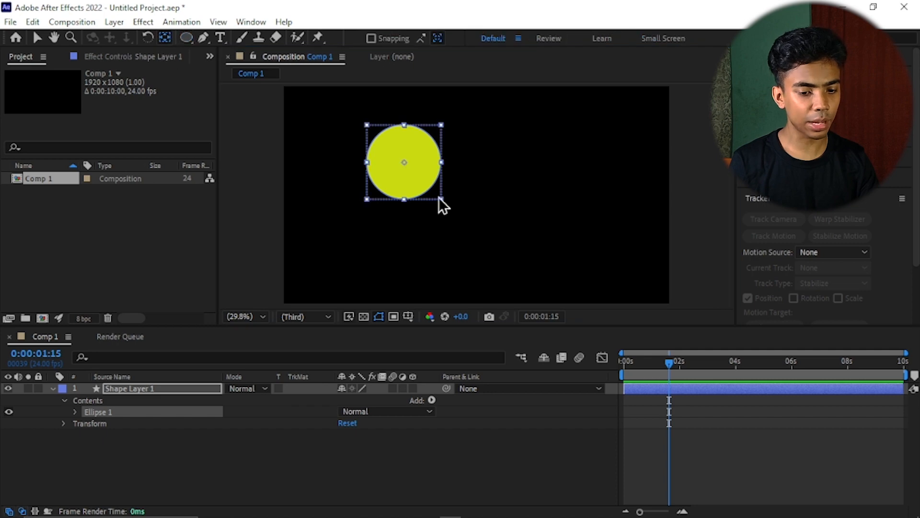
Step: Move the yellow circle to the upper middle of the composition and scale it down proportionally to about 51%
{"action": "mouse_move", "coordinate": [470, 193]}
{"action": "left_mouse_down"}
{"action": "mouse_move", "coordinate": [406, 172]}
{"action": "mouse_move", "coordinate": [468, 162]}
{"action": "mouse_move", "coordinate": [469, 150]}
{"action": "left_mouse_up"}
{"action": "key", "text": "v"}
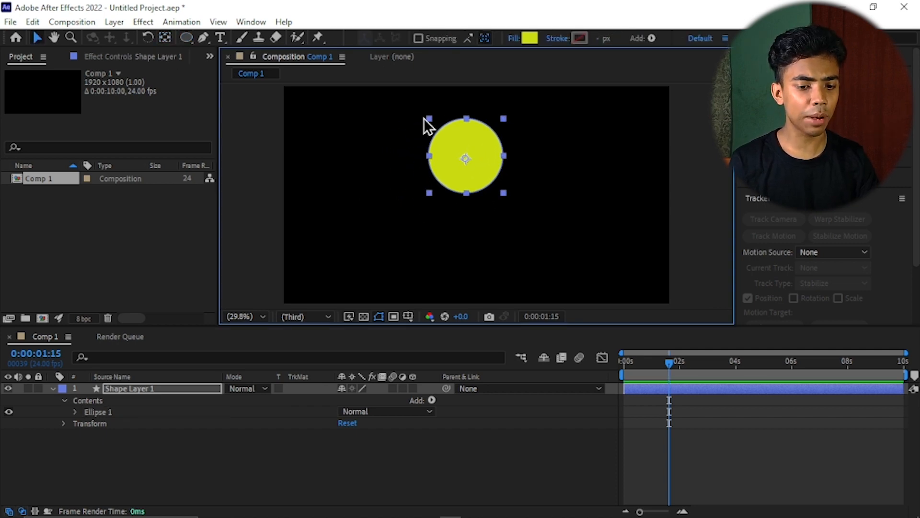
{"action": "left_click_drag", "start_coordinate": [430, 119], "coordinate": [477, 145]}
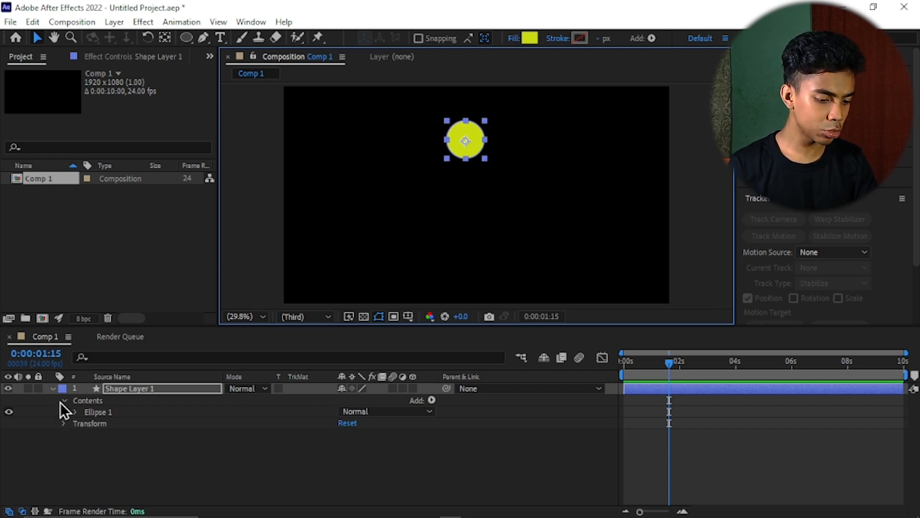
Step: Keyframe the circle's Position at 0 seconds and move it straight down near the frame's bottom edge at 1 second
{"action": "left_click", "coordinate": [64, 423]}
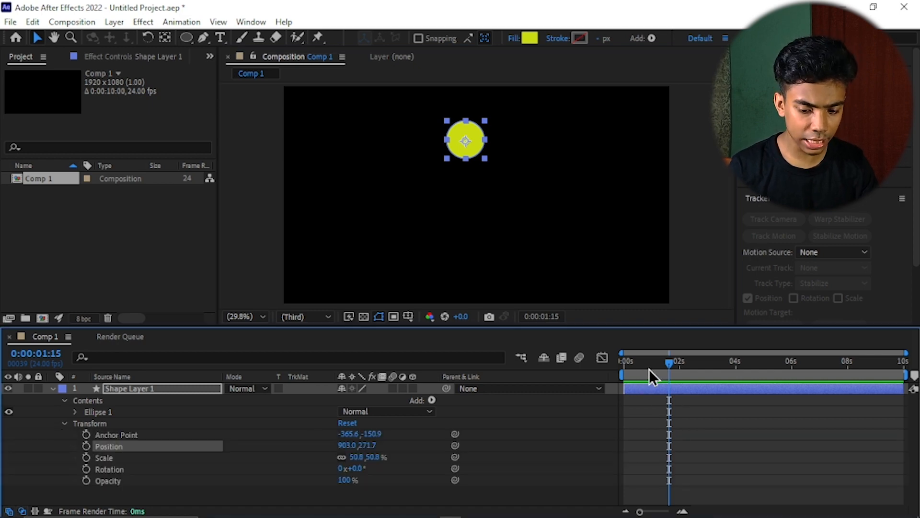
{"action": "left_click", "coordinate": [627, 369]}
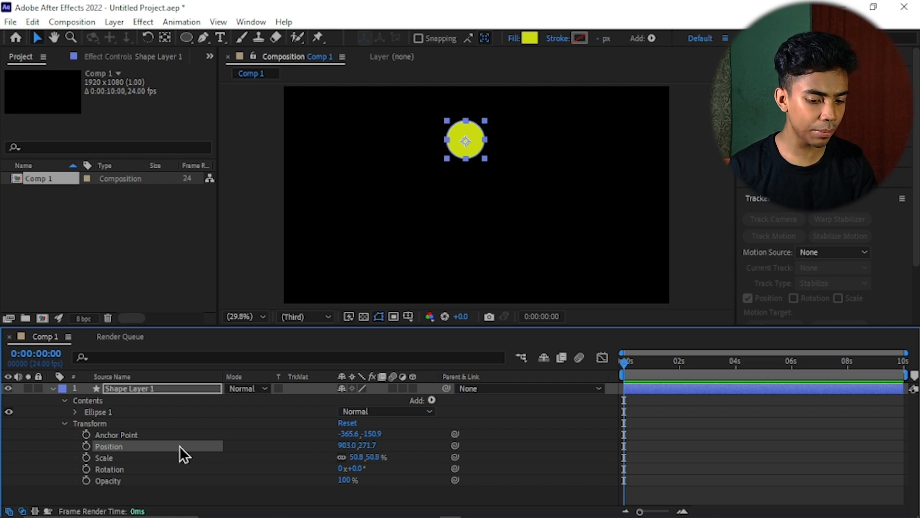
{"action": "left_click", "coordinate": [85, 446]}
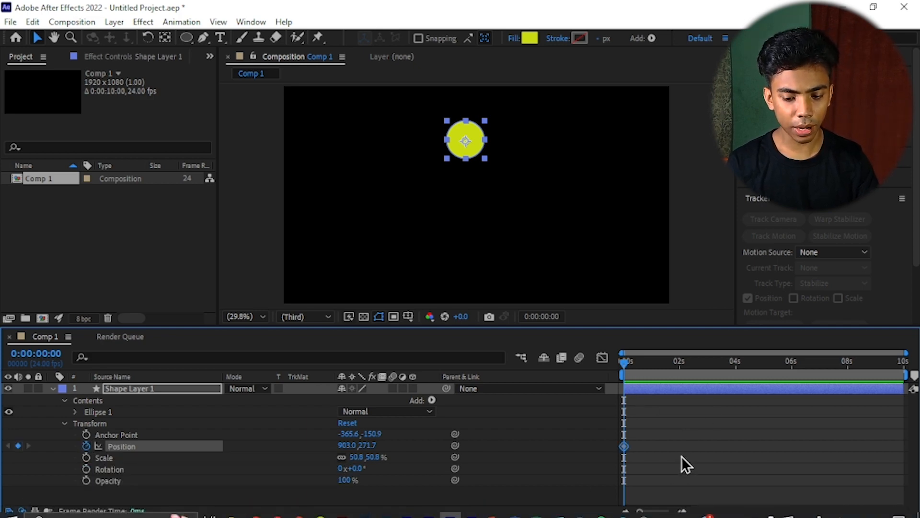
{"action": "left_click", "coordinate": [681, 511]}
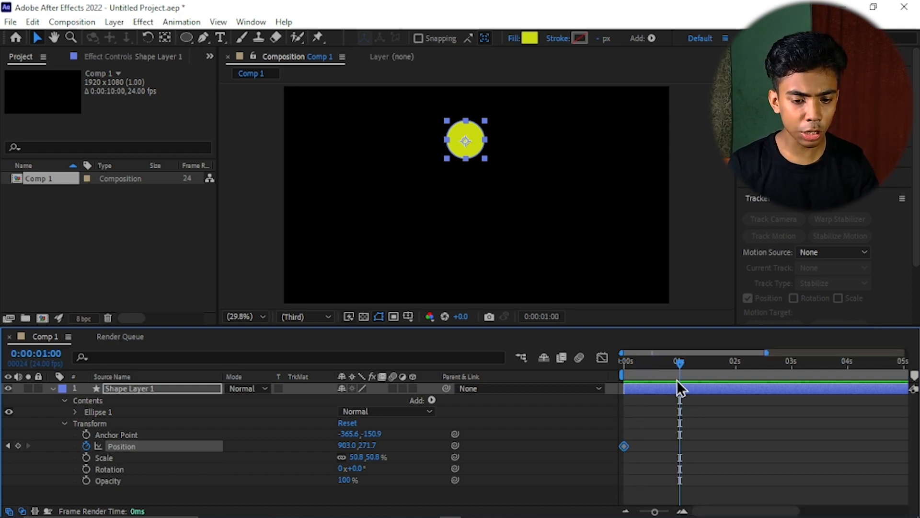
{"action": "left_click_drag", "start_coordinate": [474, 158], "coordinate": [478, 288]}
Step: Preview the circle's downward motion from the start of the composition and scrub through its first frames
{"action": "left_click_drag", "start_coordinate": [665, 366], "coordinate": [614, 359]}
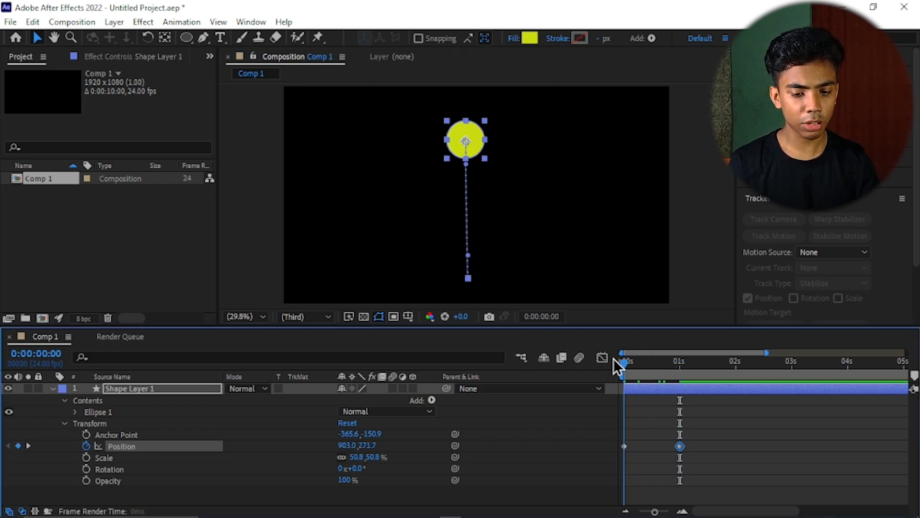
{"action": "key", "text": "space"}
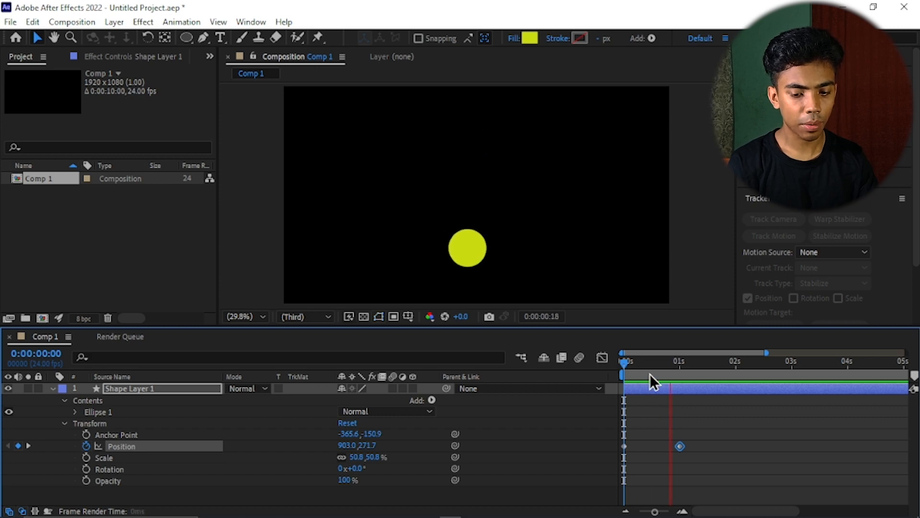
{"action": "left_click_drag", "start_coordinate": [623, 369], "coordinate": [649, 375]}
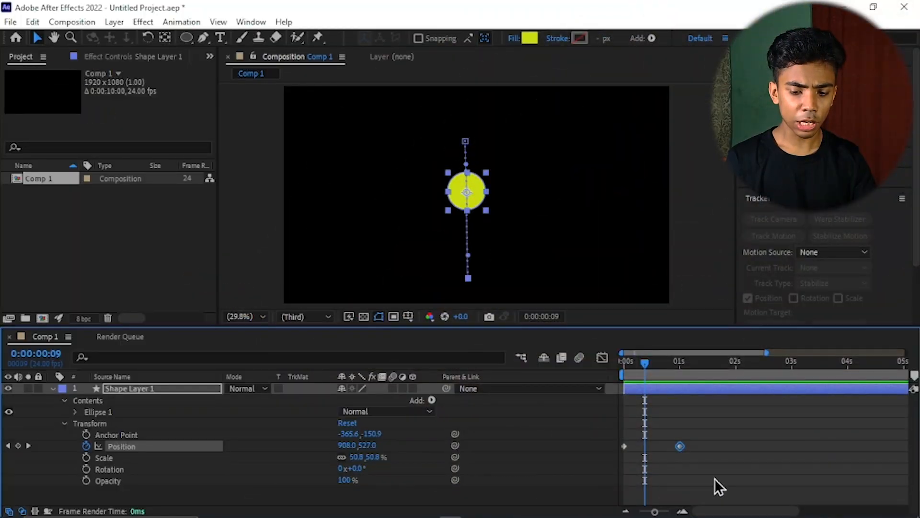
Step: Apply Easy Ease to both Position keyframes and show the Position curve in the Graph Editor
{"action": "left_click_drag", "start_coordinate": [714, 478], "coordinate": [620, 446]}
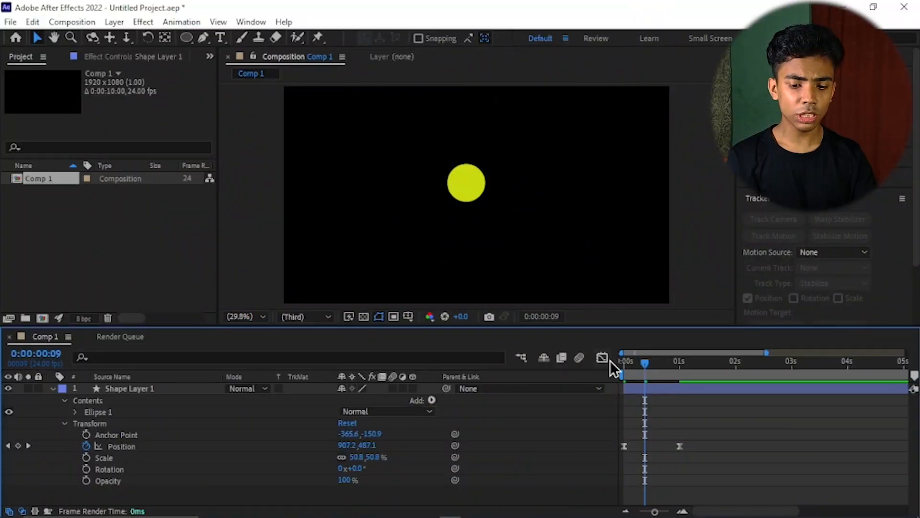
{"action": "left_click", "coordinate": [602, 358]}
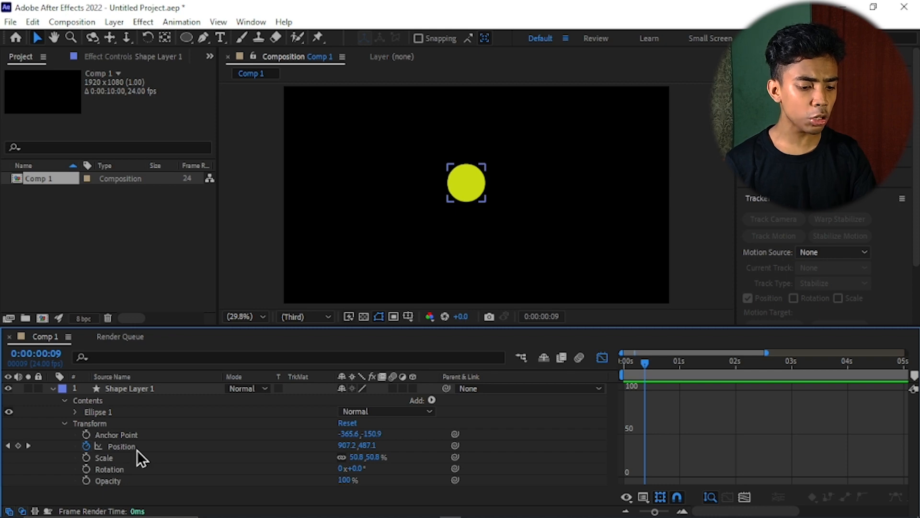
{"action": "left_click", "coordinate": [125, 445]}
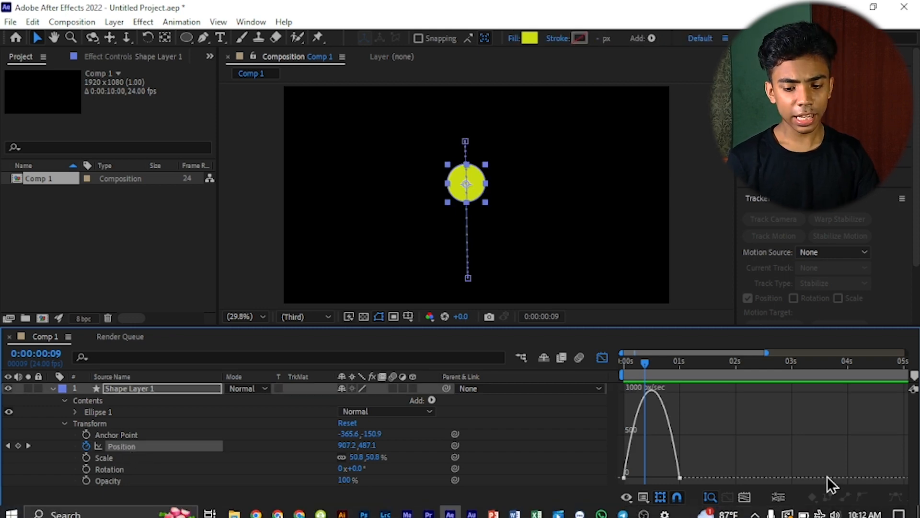
Step: Display the Position property's value graph, and switch back to the speed graph
{"action": "left_click", "coordinate": [642, 497]}
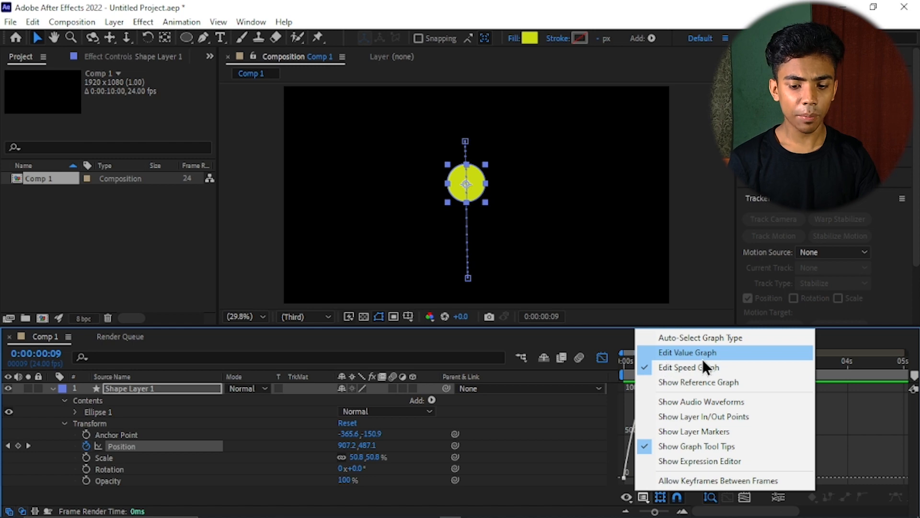
{"action": "left_click", "coordinate": [688, 353]}
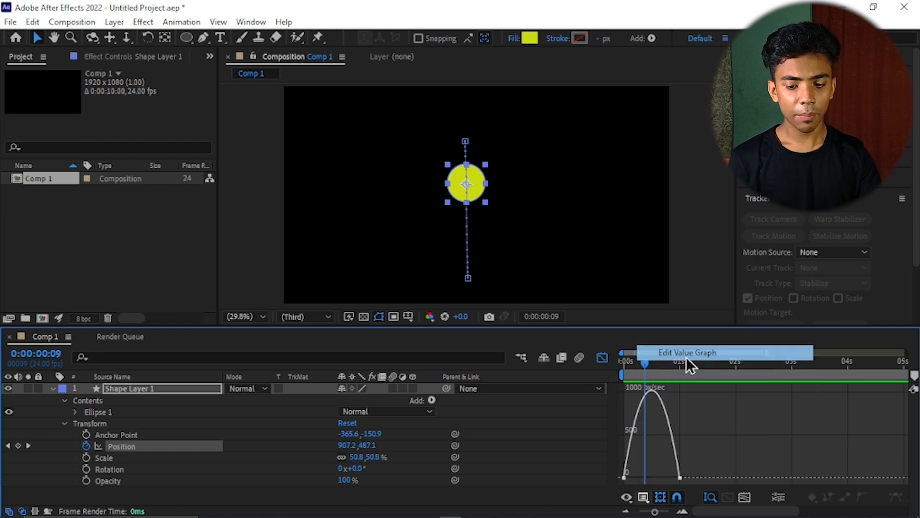
{"action": "left_click", "coordinate": [643, 494]}
{"action": "left_click", "coordinate": [639, 498]}
{"action": "left_click", "coordinate": [643, 496]}
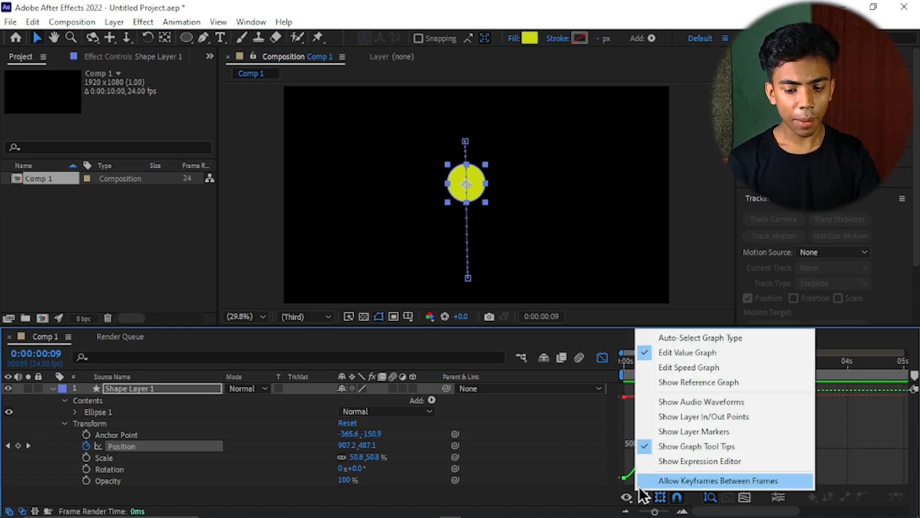
{"action": "left_click", "coordinate": [665, 370]}
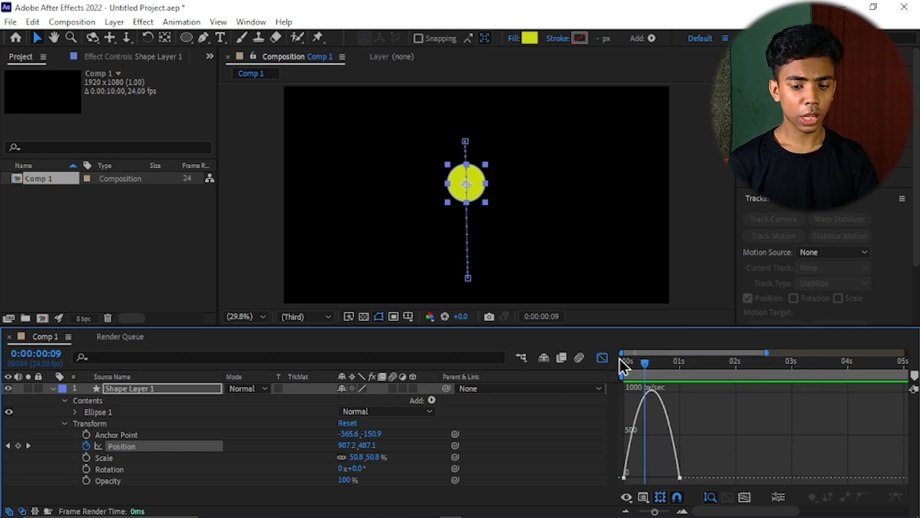
Step: Preview the eased circle motion from 0 seconds against its speed graph and return to the first frame
{"action": "left_click_drag", "start_coordinate": [635, 370], "coordinate": [617, 370]}
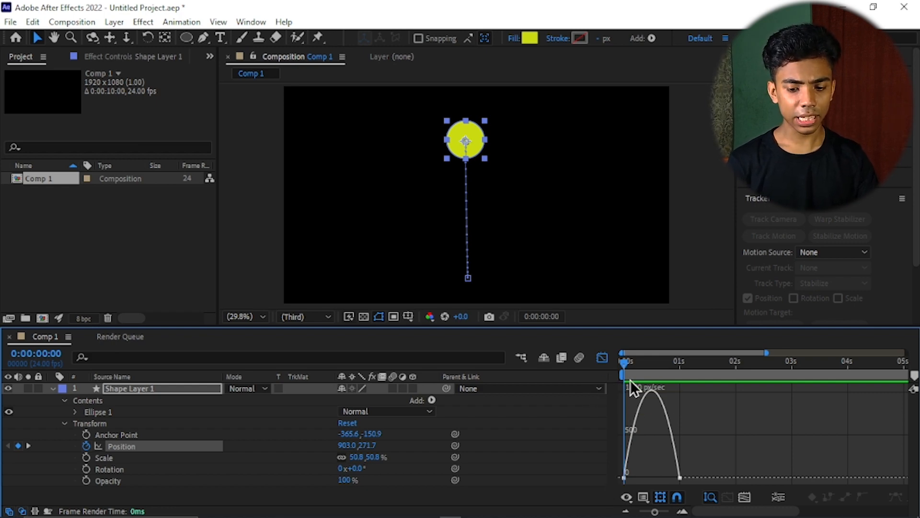
{"action": "key", "text": "space"}
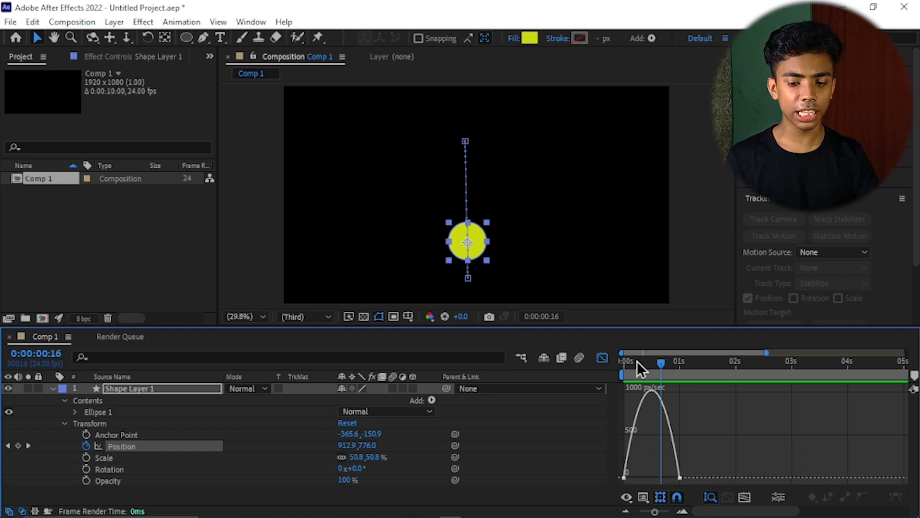
{"action": "left_click_drag", "start_coordinate": [637, 361], "coordinate": [618, 376]}
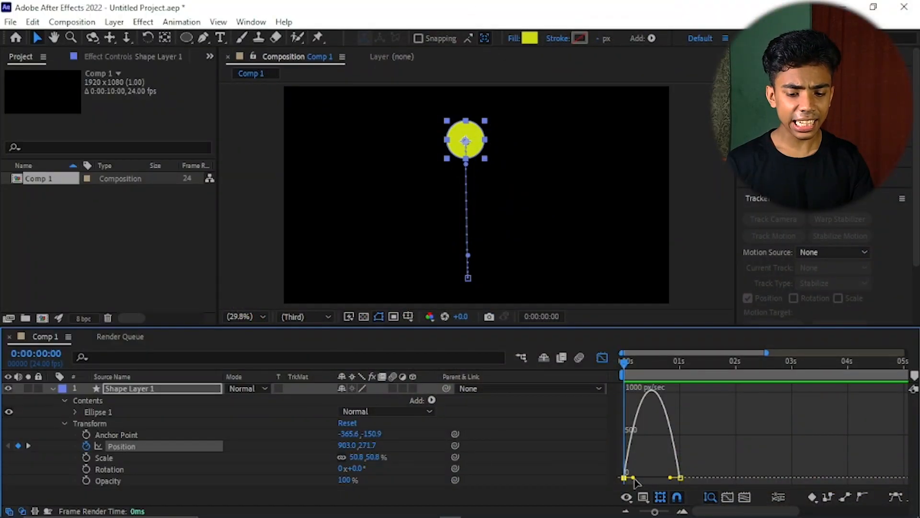
Step: Try lengthening the first keyframe's outgoing speed handle, and separately the last keyframe's incoming handle, previewing the motion each time
{"action": "left_click_drag", "start_coordinate": [634, 481], "coordinate": [680, 484]}
{"action": "left_click_drag", "start_coordinate": [628, 364], "coordinate": [602, 377]}
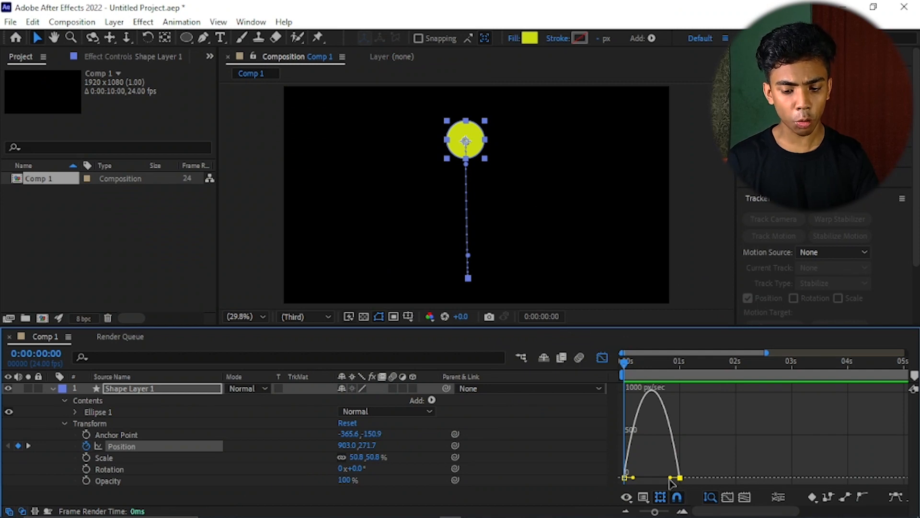
{"action": "left_click_drag", "start_coordinate": [671, 478], "coordinate": [640, 478]}
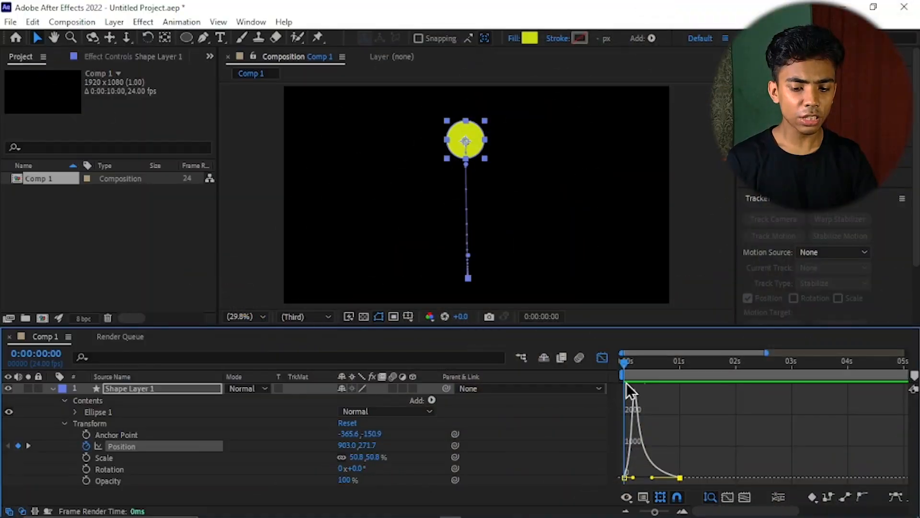
{"action": "key", "text": "space"}
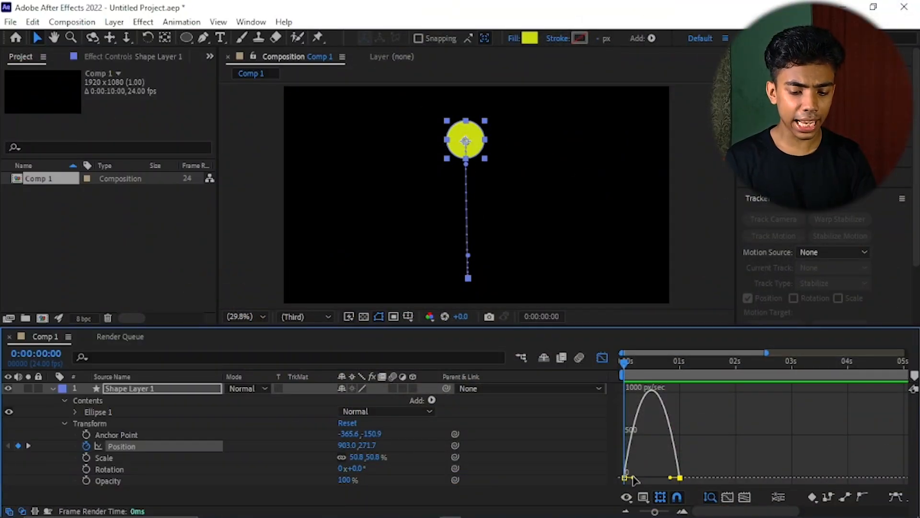
Step: Extend the speed handles of both Position keyframes to the midpoint between them, forming a sharp central peak
{"action": "left_click_drag", "start_coordinate": [633, 478], "coordinate": [679, 480]}
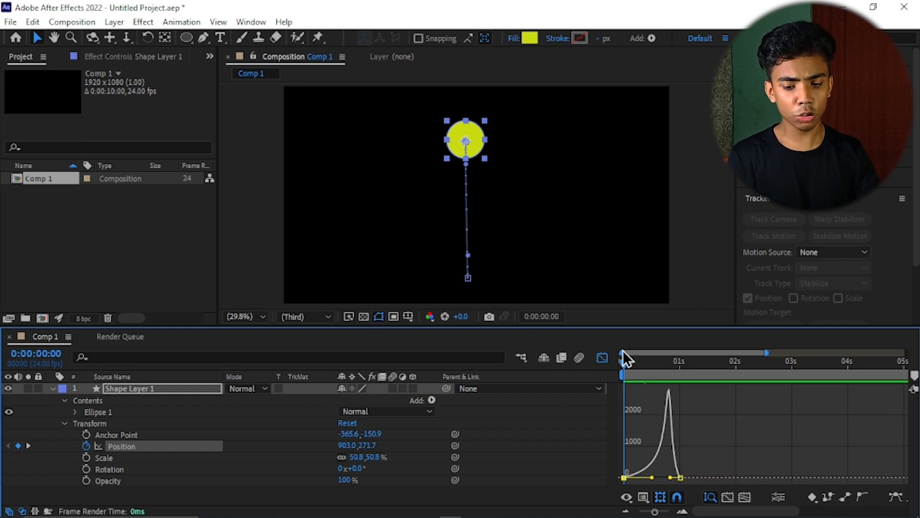
{"action": "left_click_drag", "start_coordinate": [628, 369], "coordinate": [644, 396]}
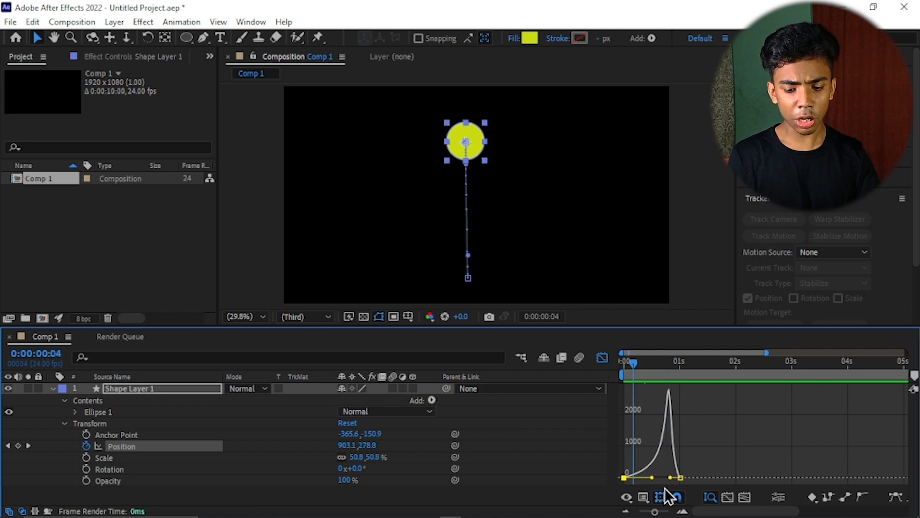
{"action": "left_click_drag", "start_coordinate": [669, 477], "coordinate": [648, 474]}
Step: Preview the circle's motion from 0 seconds with the sharply peaked speed curve
{"action": "left_click_drag", "start_coordinate": [637, 369], "coordinate": [601, 384]}
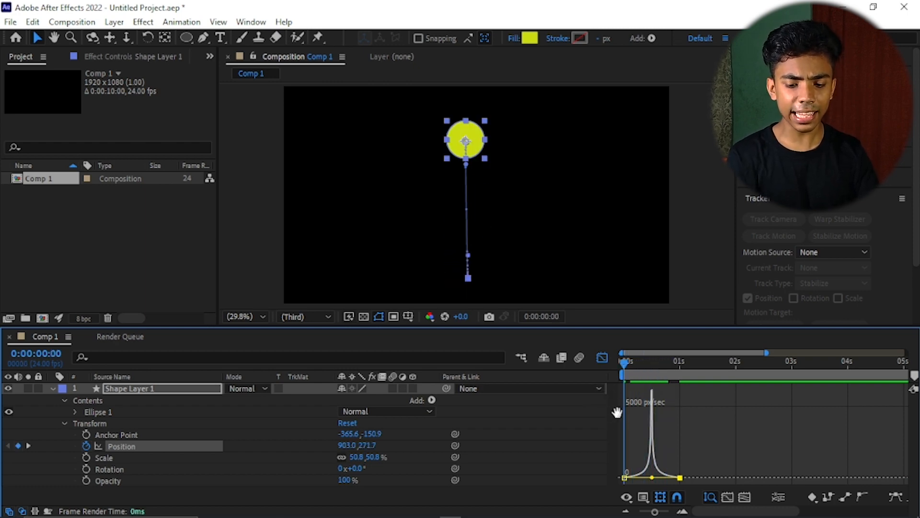
{"action": "key", "text": "space"}
{"action": "key", "text": "space"}
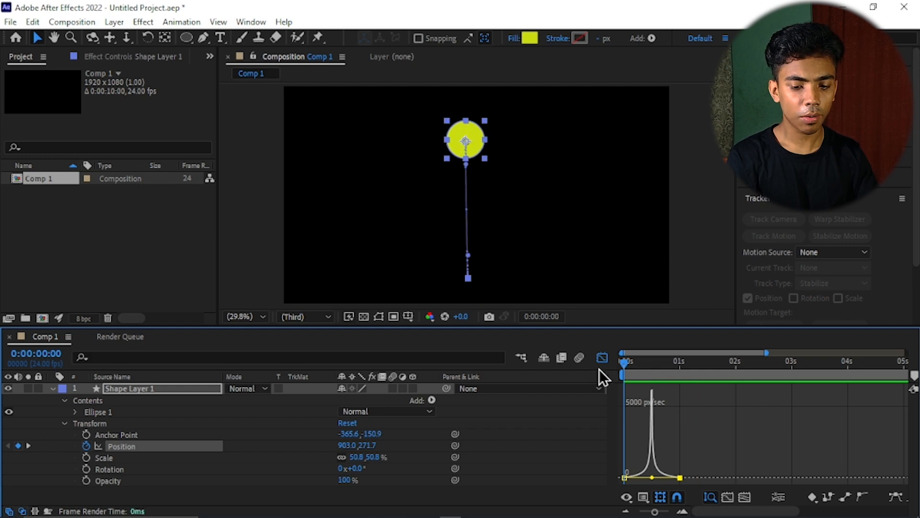
{"action": "key", "text": "space"}
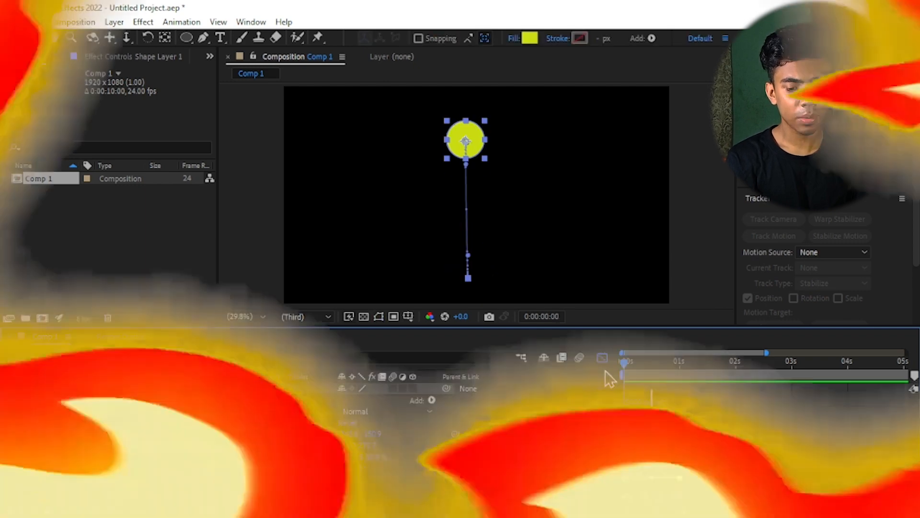